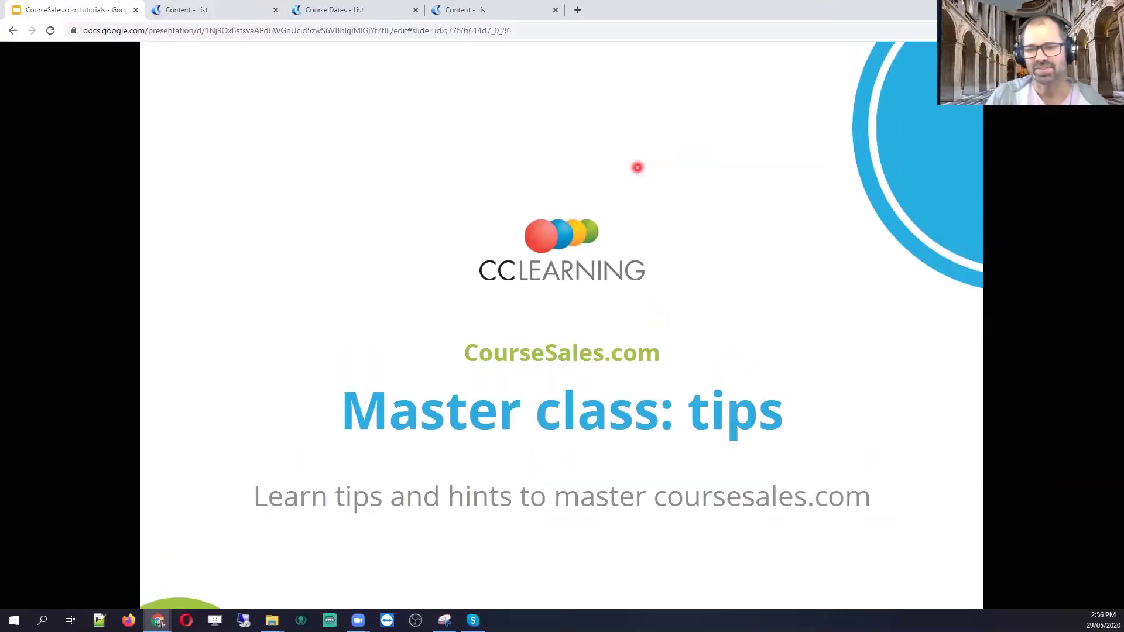
Step: Exit the 'Master class: tips' slideshow in Google Slides
key("Escape")
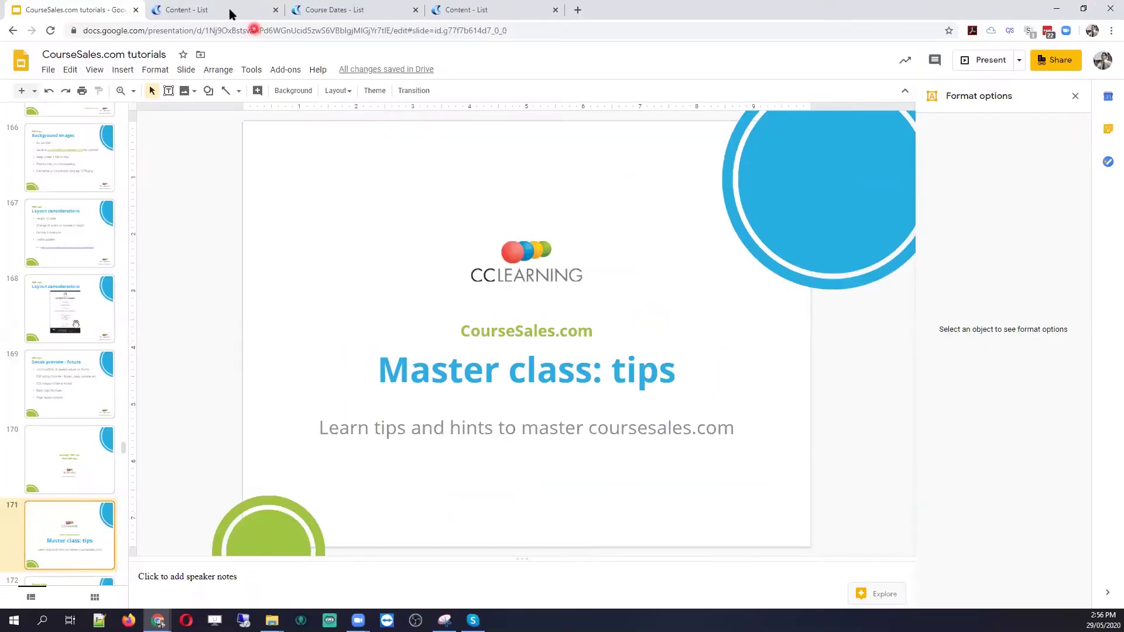
Step: Switch to CourseSales and go to the Forms list
left_click(228, 12)
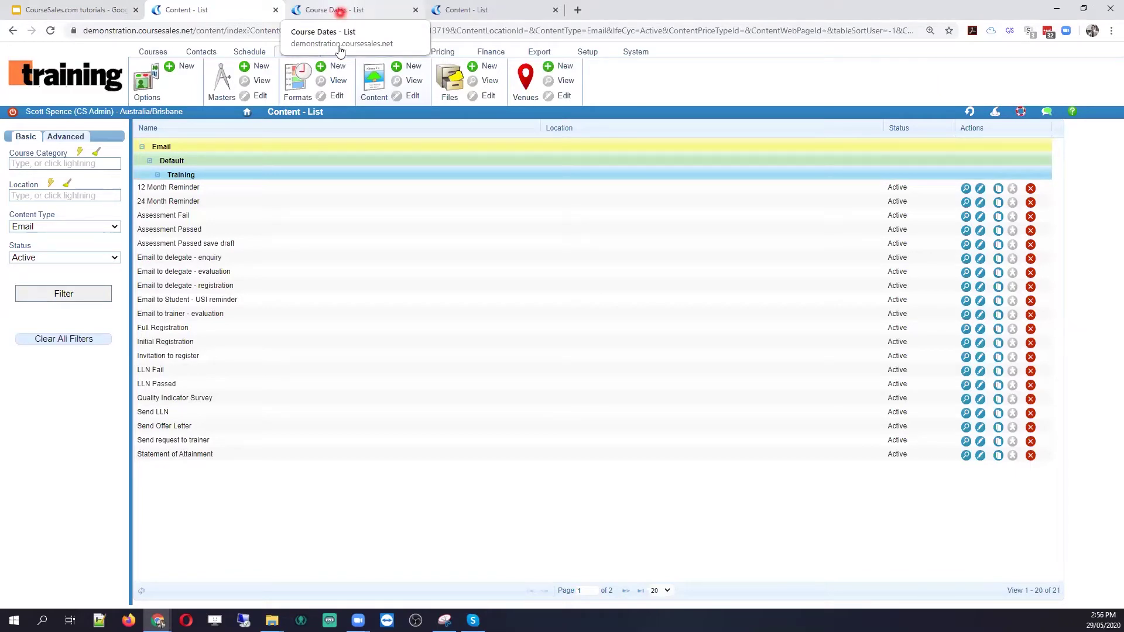
left_click(341, 92)
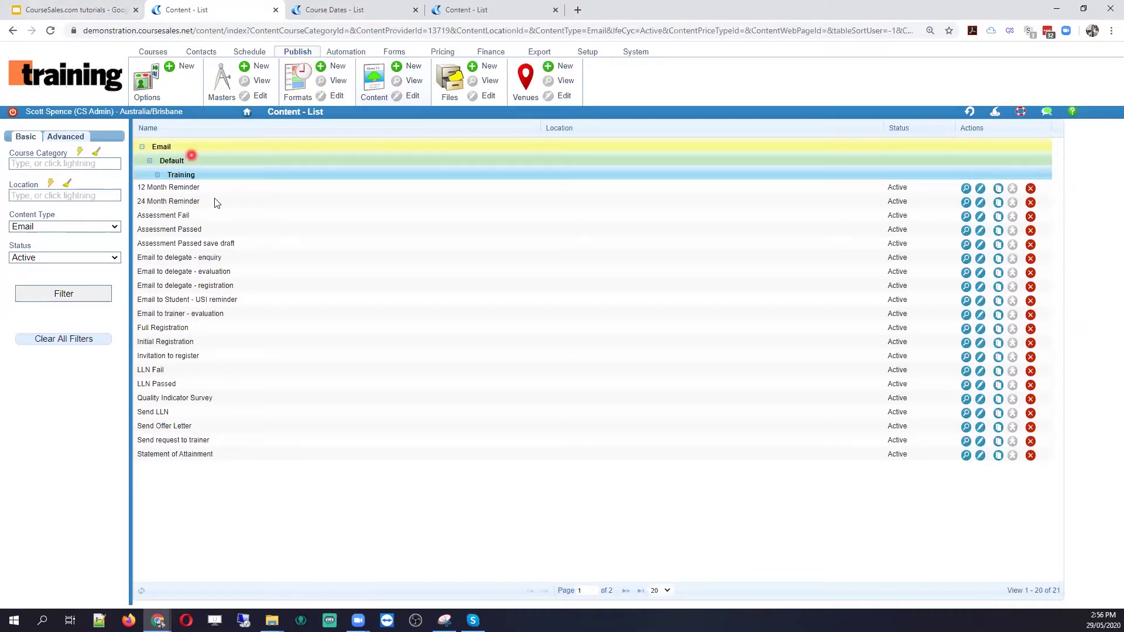
left_click(340, 78)
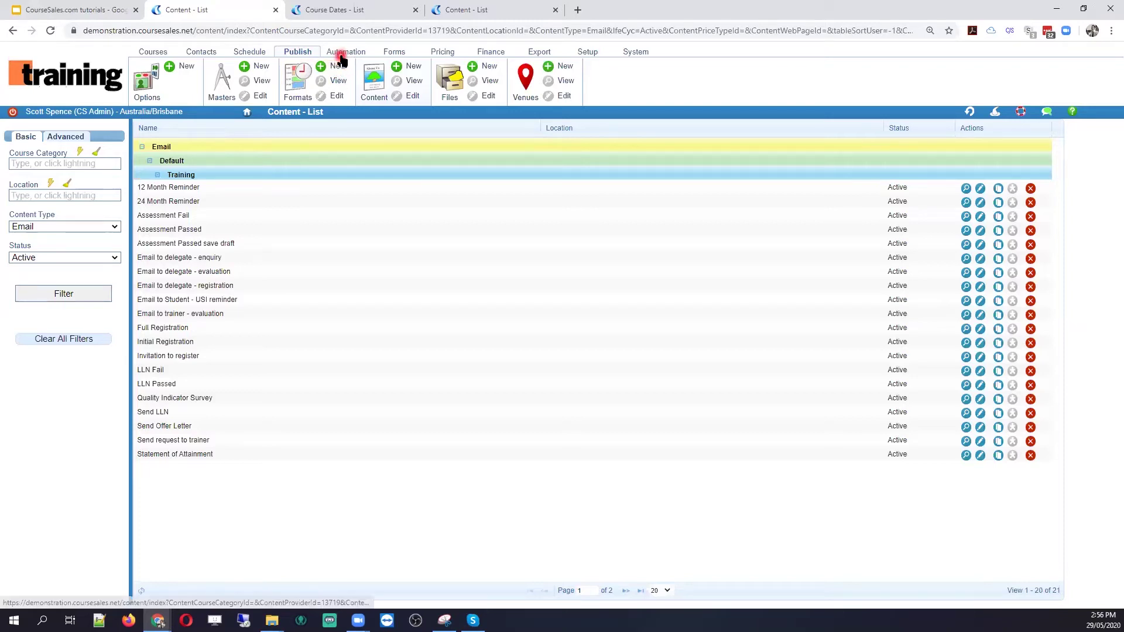
left_click(397, 52)
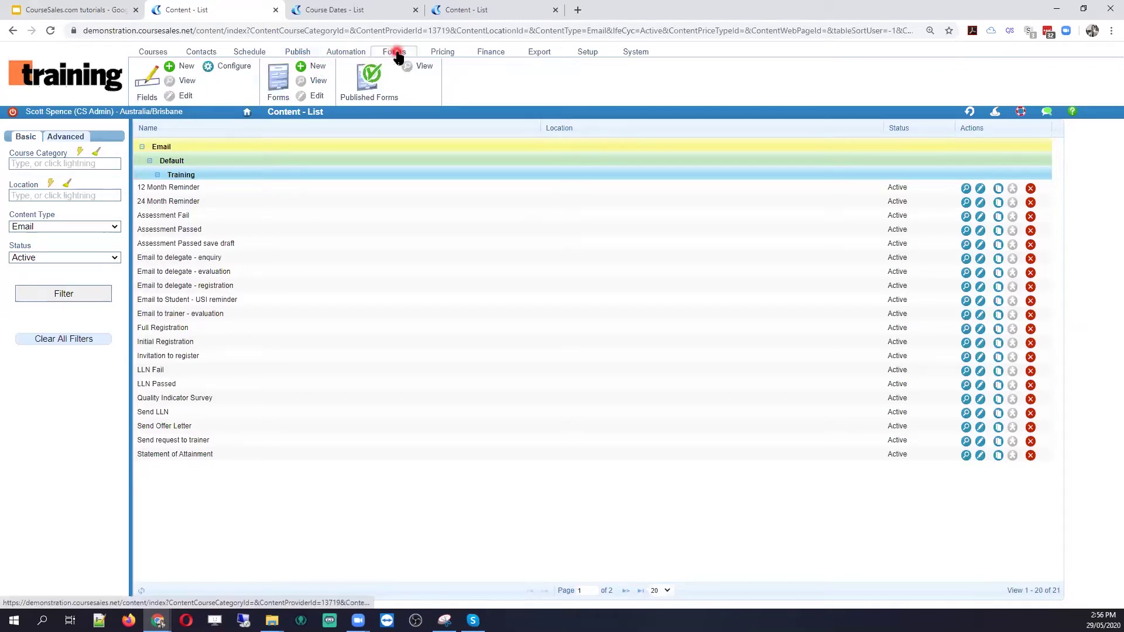
left_click(283, 92)
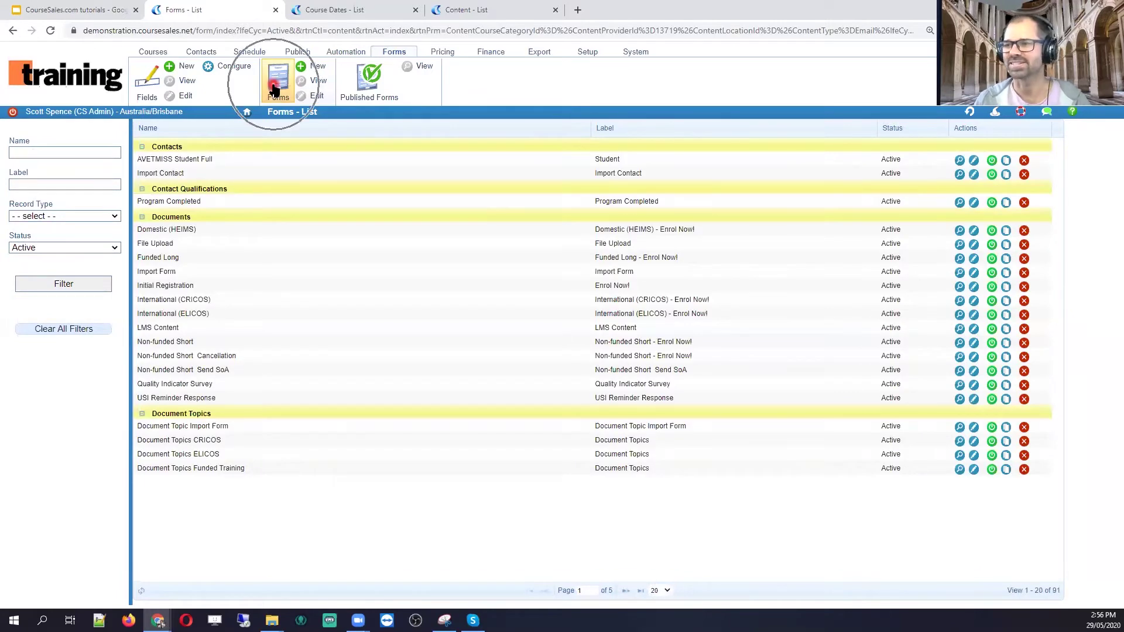
Step: Filter forms by Process Steps record type and edit First Aid Assessment
left_click(69, 216)
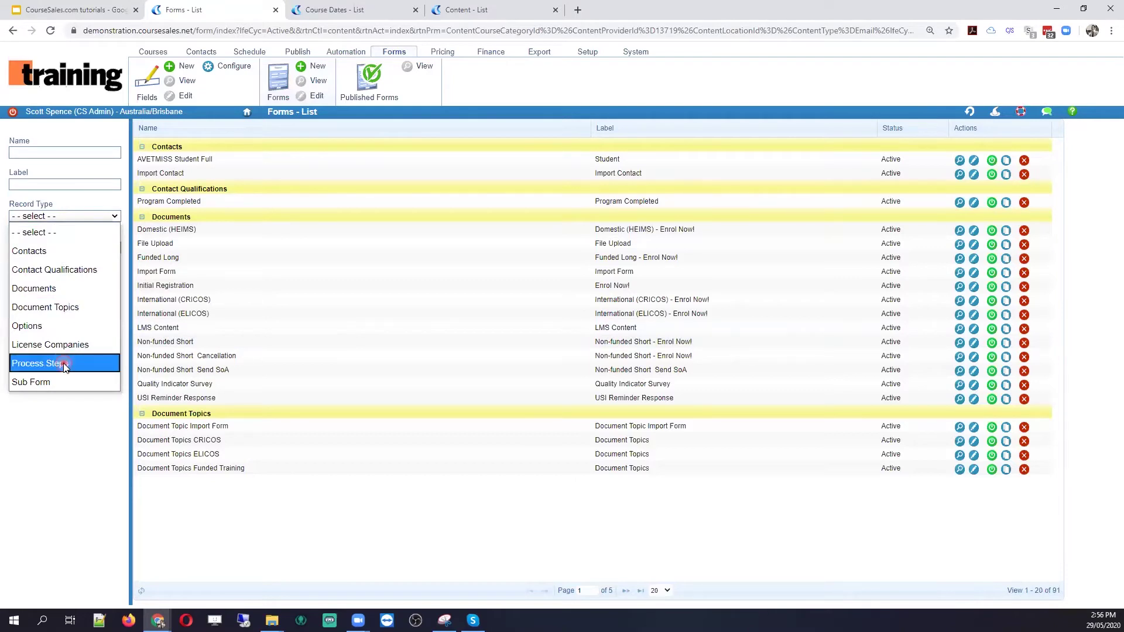
left_click(65, 363)
left_click(62, 285)
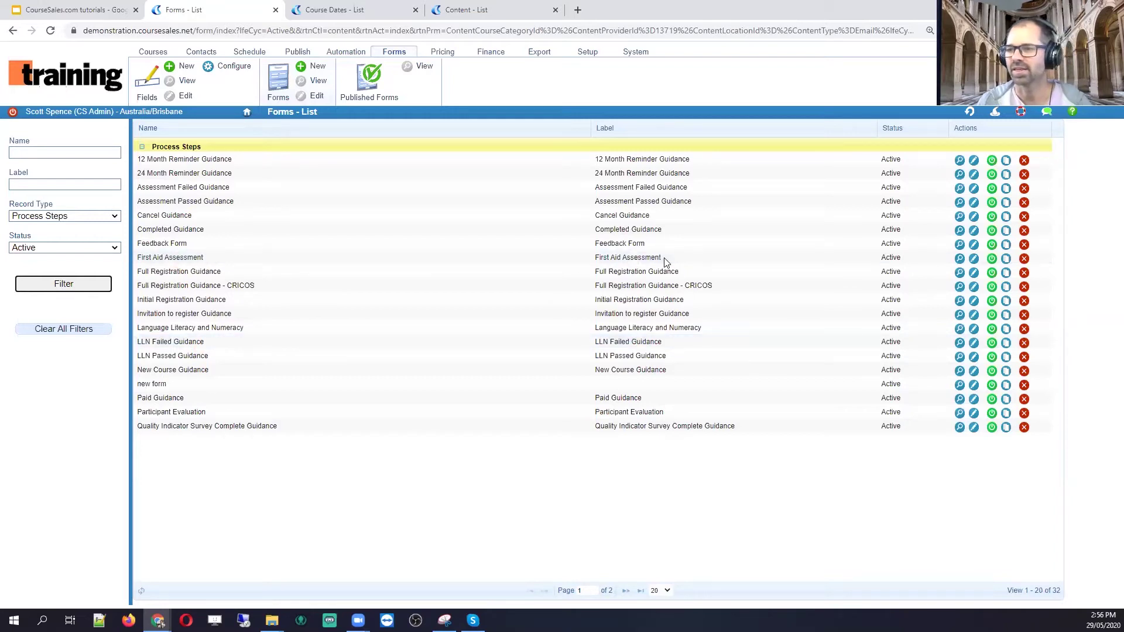
left_click(975, 260)
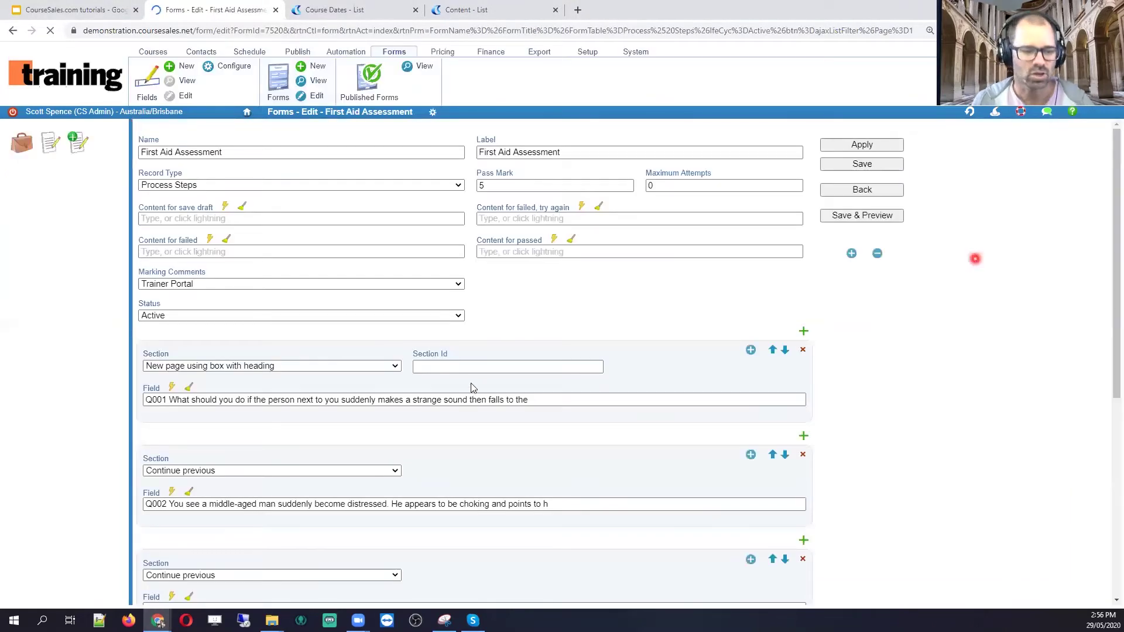
Step: Locate the empty 'Content for passed' field on the First Aid Assessment edit page
left_click(477, 369)
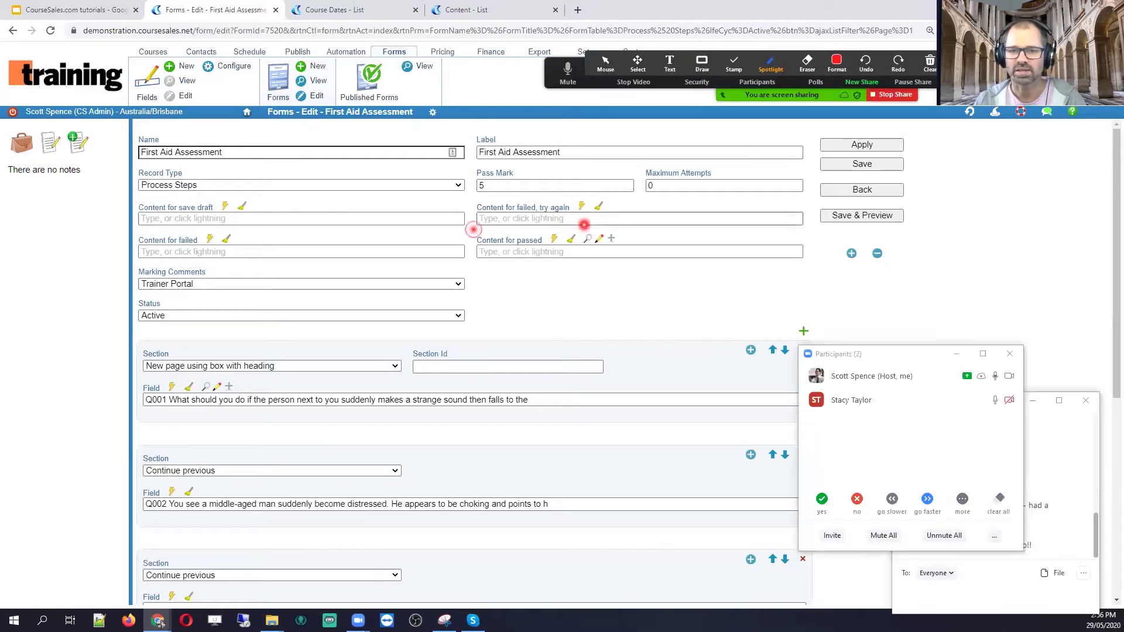
mouse_move(473, 229)
left_mouse_down()
mouse_move(637, 264)
mouse_move(821, 271)
left_mouse_up()
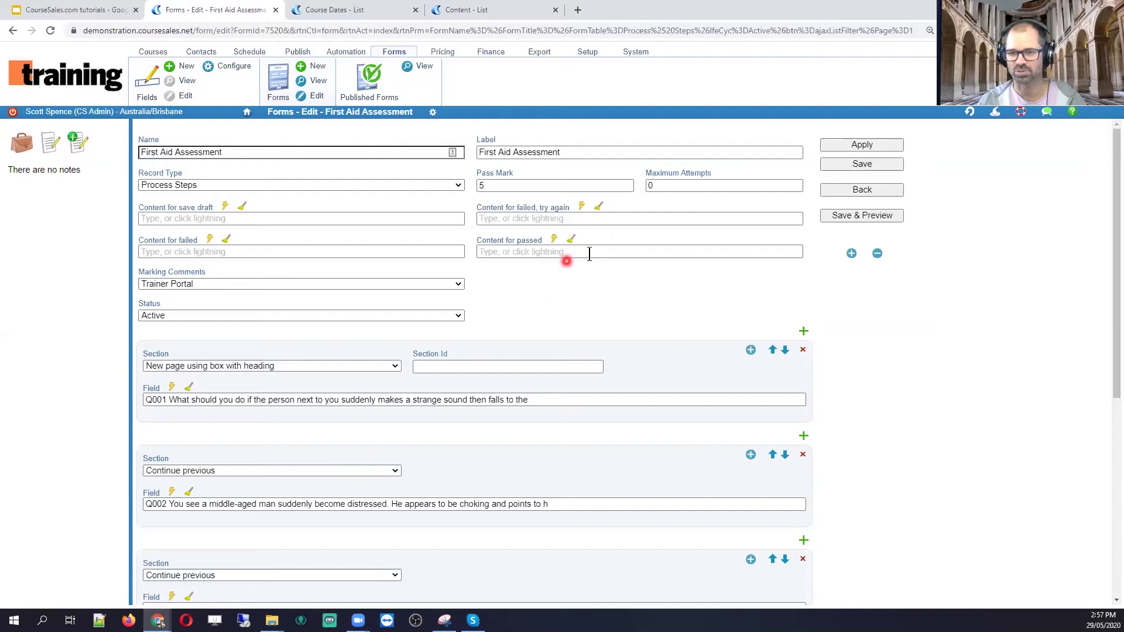
mouse_move(605, 252)
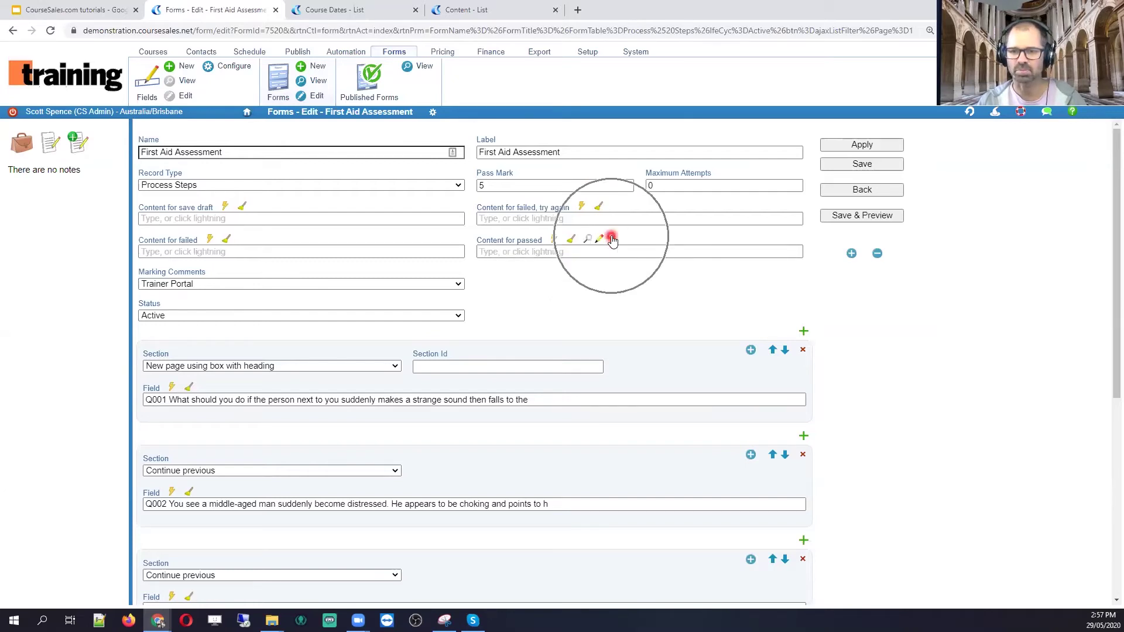
Step: Create new Internal content 'Success Message' with internal type 'Form with scoring - passed'
left_click(612, 239)
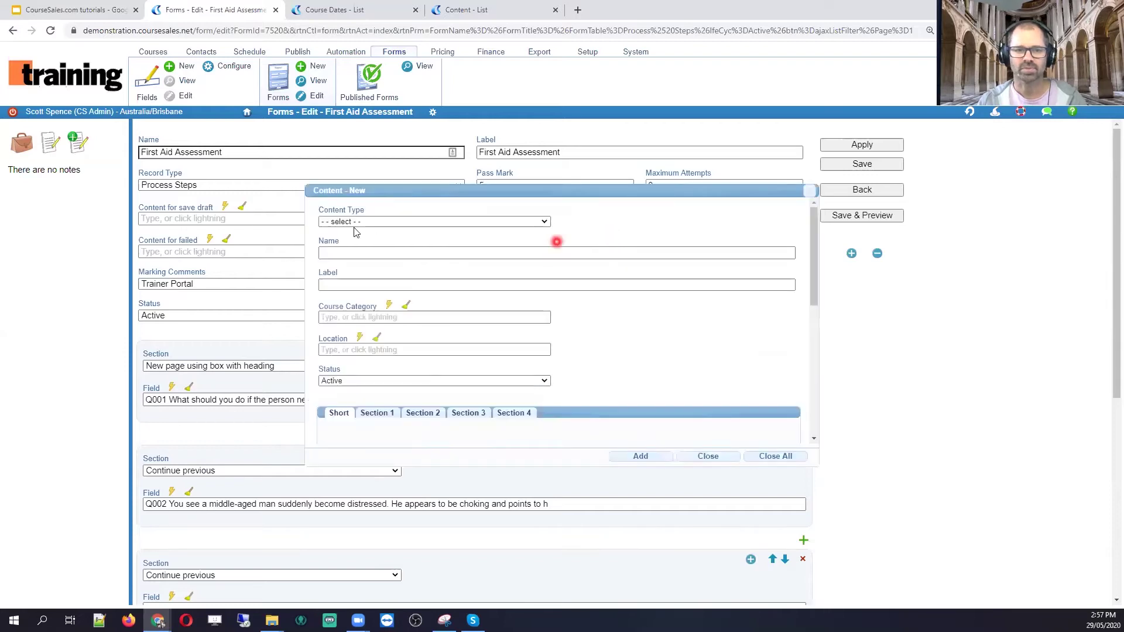
left_click(358, 221)
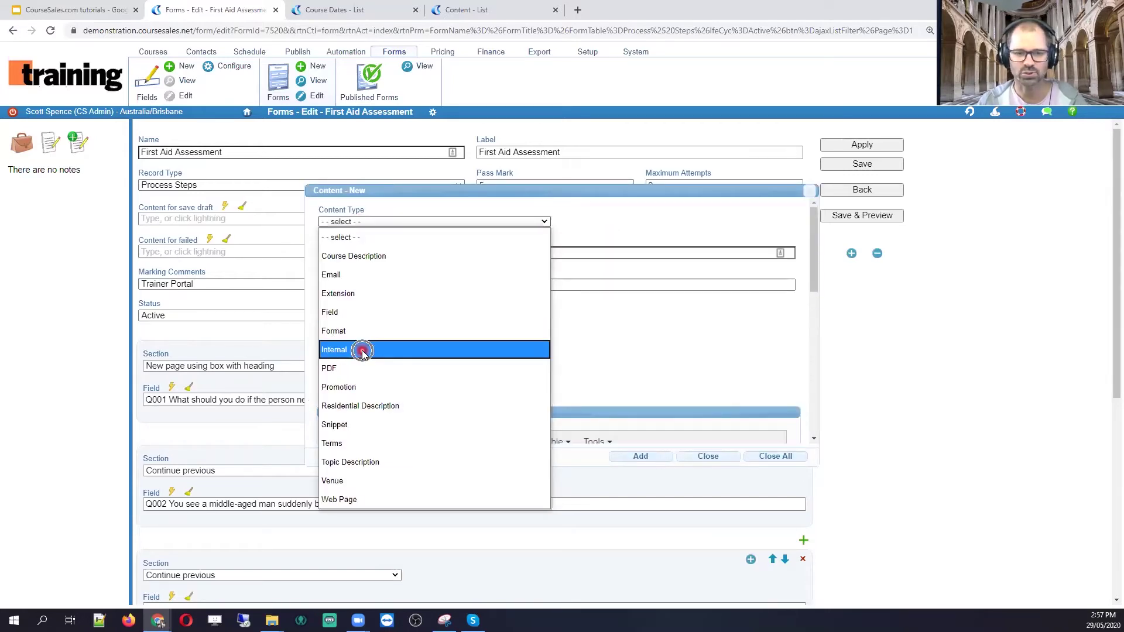
left_click(361, 350)
left_click(347, 254)
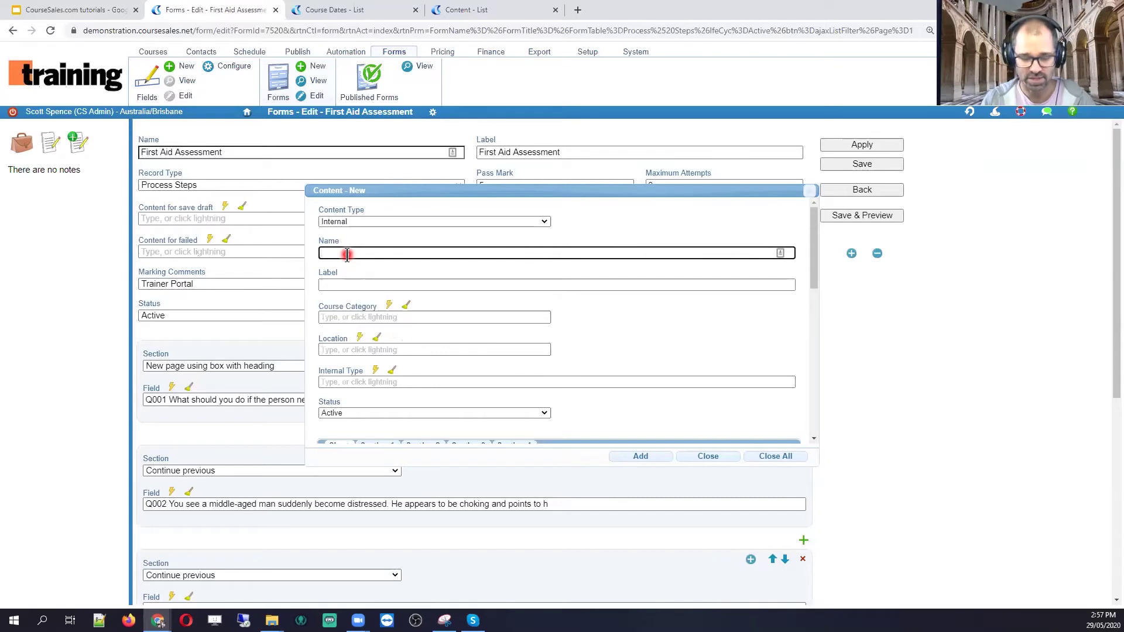
type("Succ")
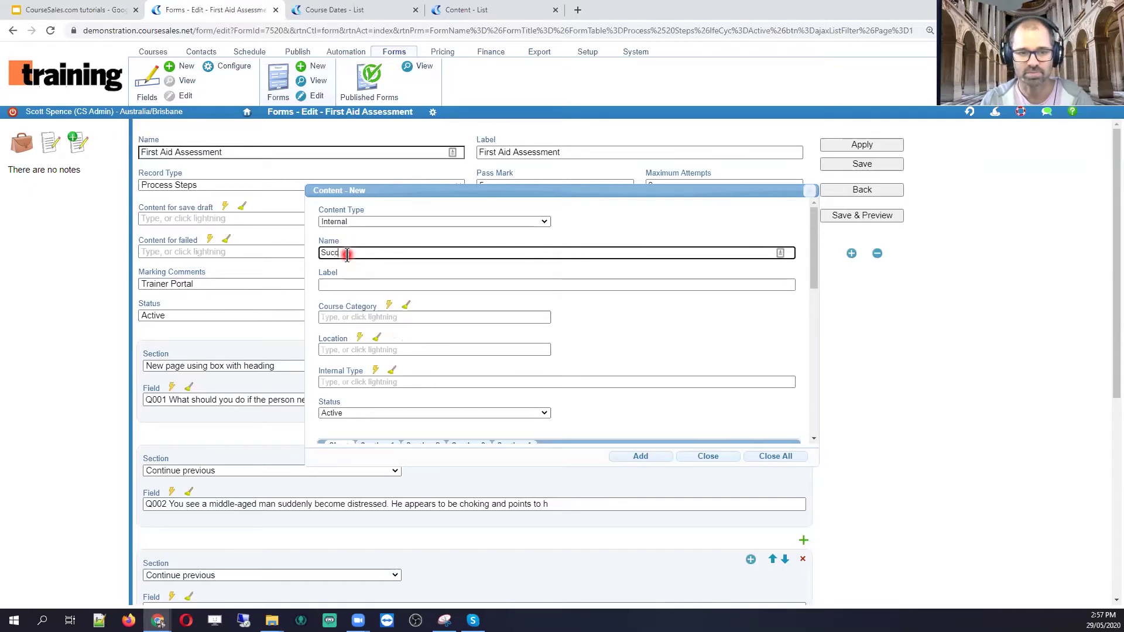
type("ess Message")
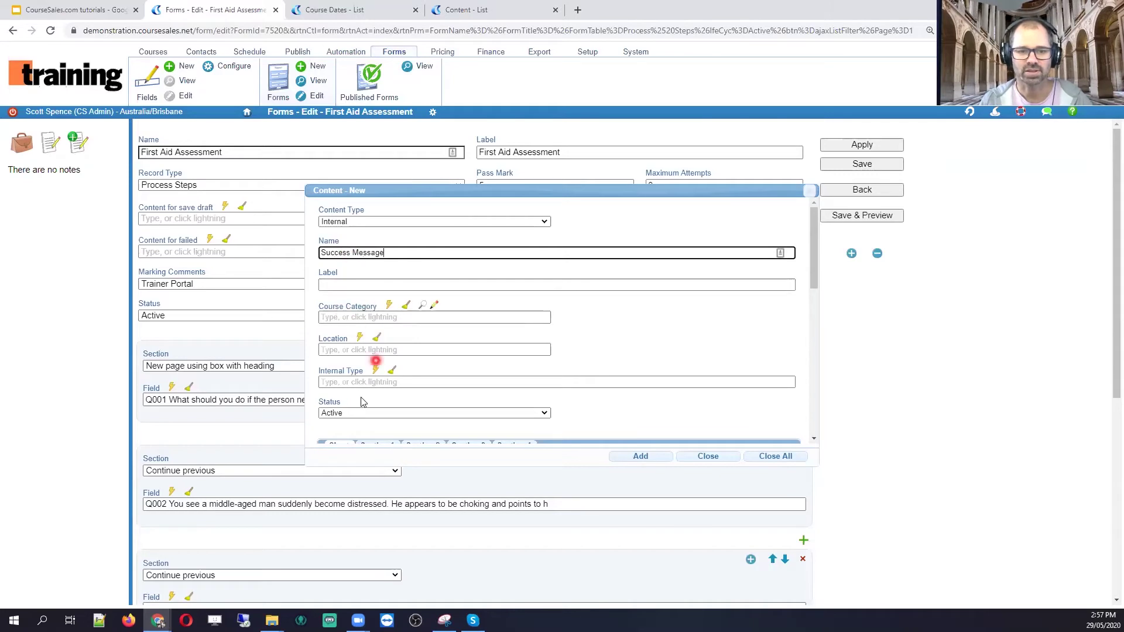
left_click(374, 371)
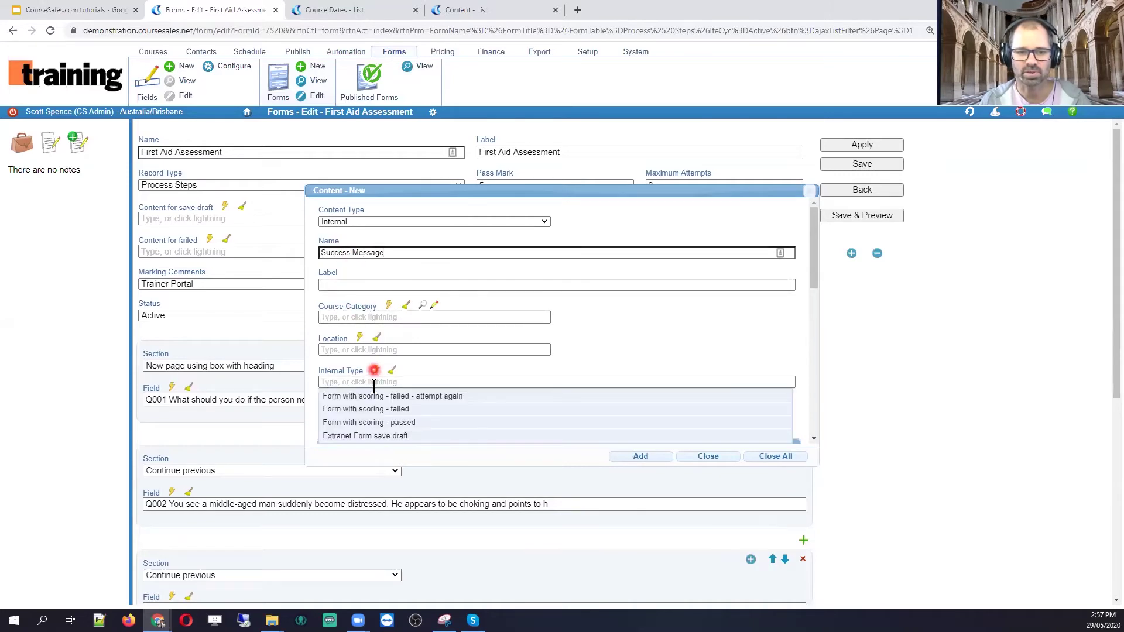
left_click(376, 422)
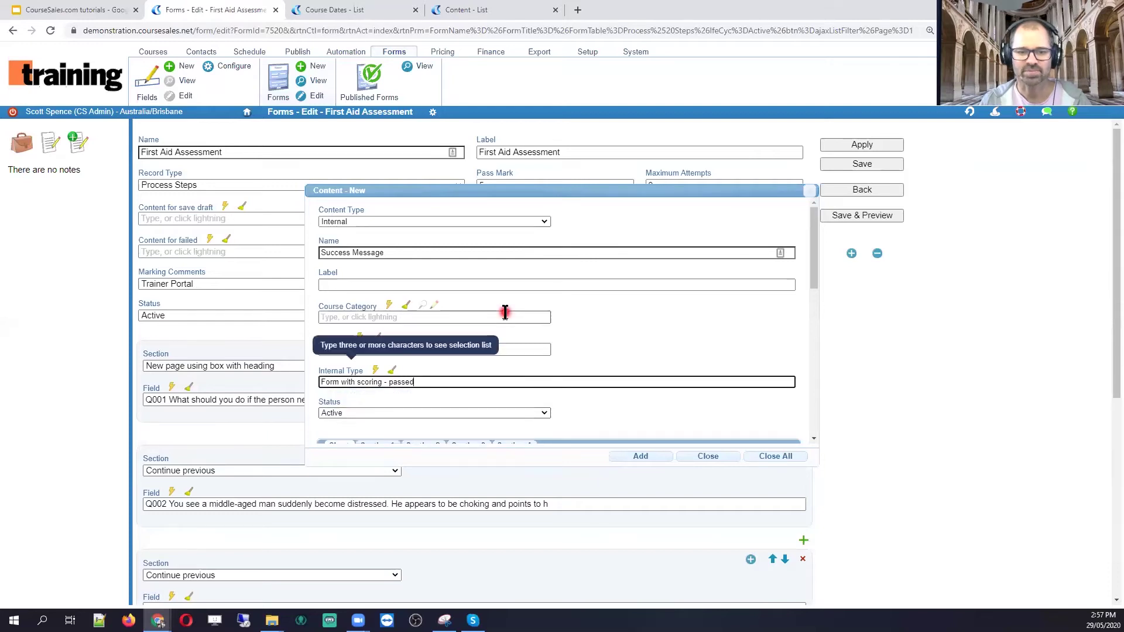
scroll(504, 311, "down", 4)
Step: Write 'Well done! You passed! Looking forward to seeing you on the course!' and select the name
left_click(384, 346)
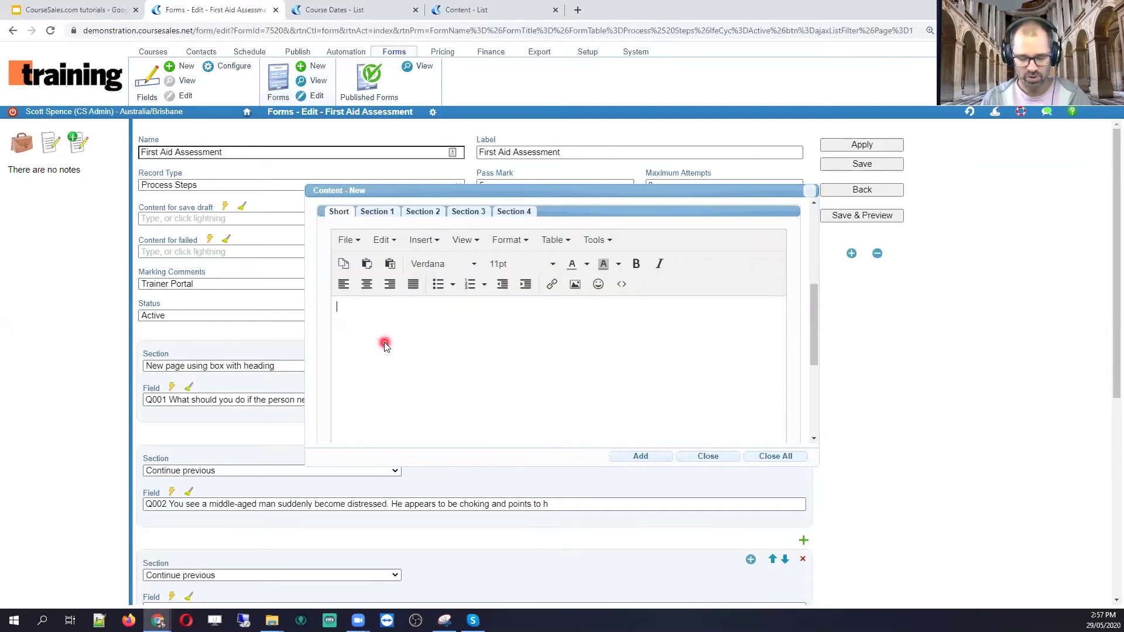
type("Well done!")
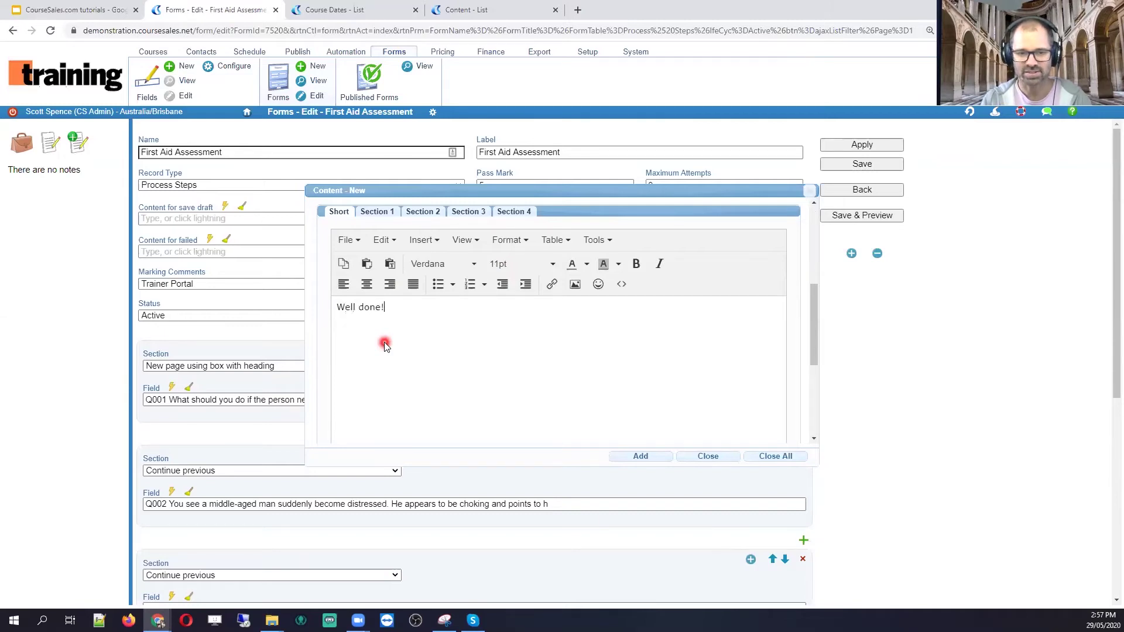
type(" You passed")
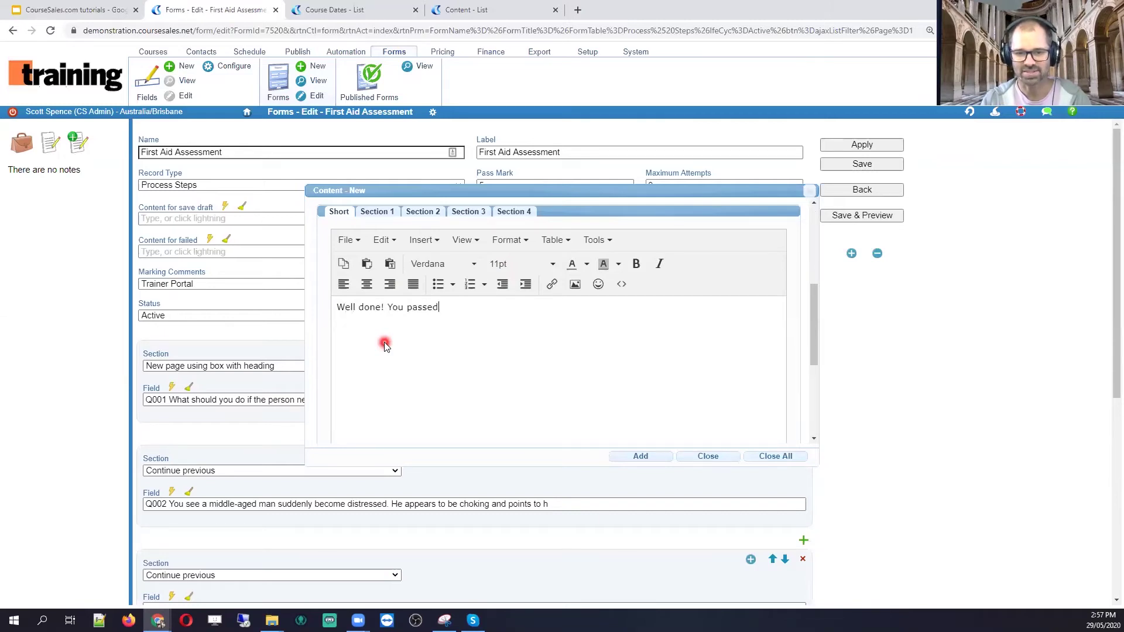
type("! Loo")
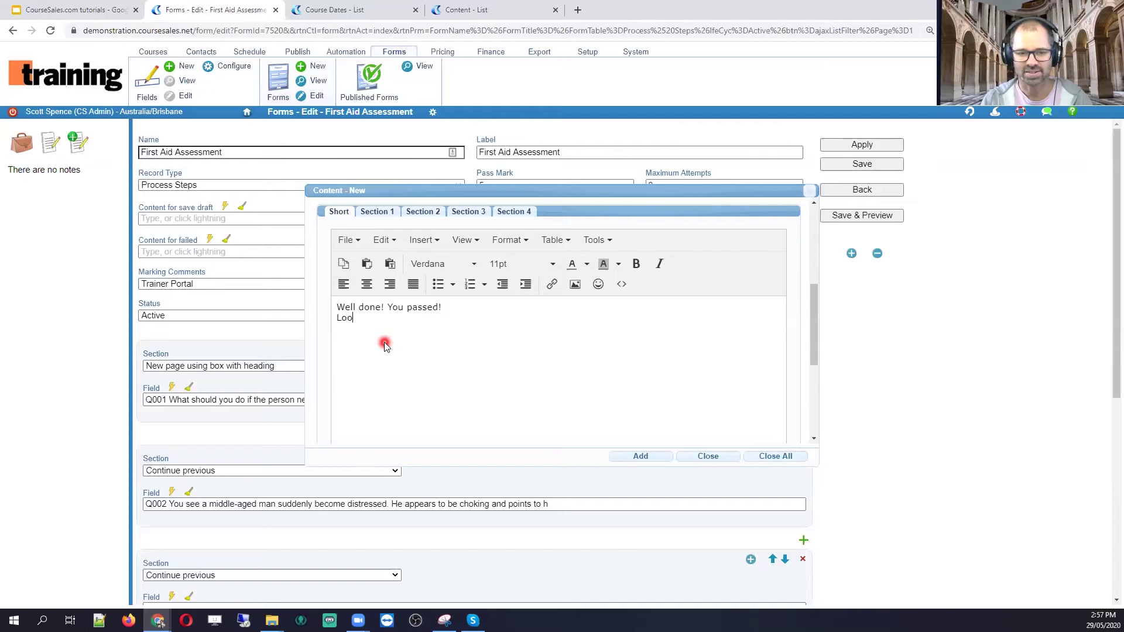
type("king forward")
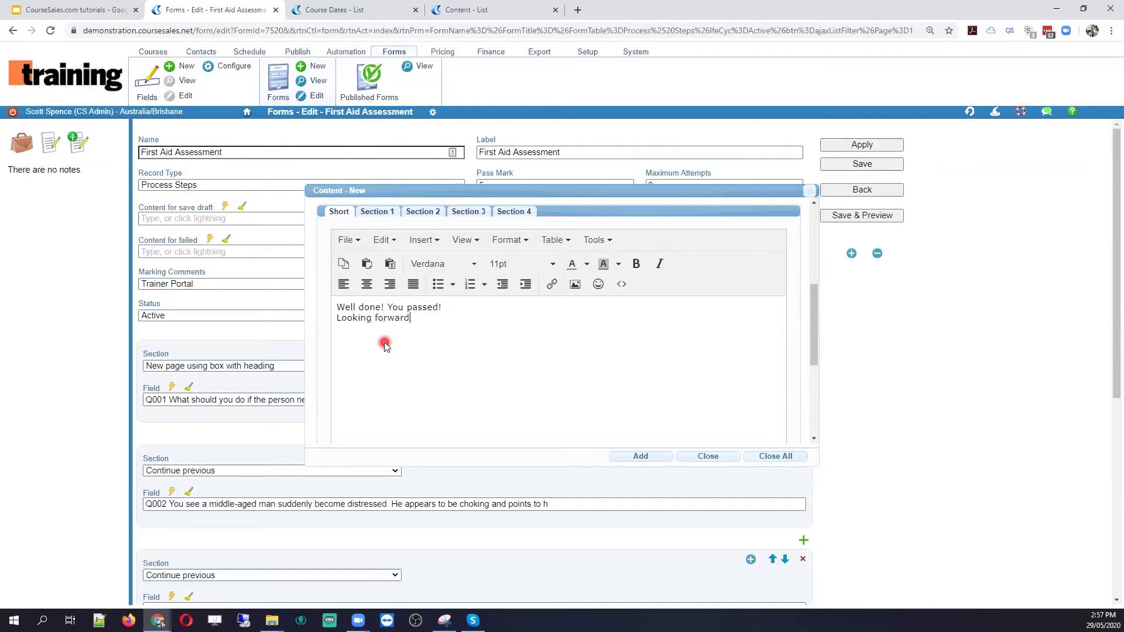
type(" to seeing you on the course!")
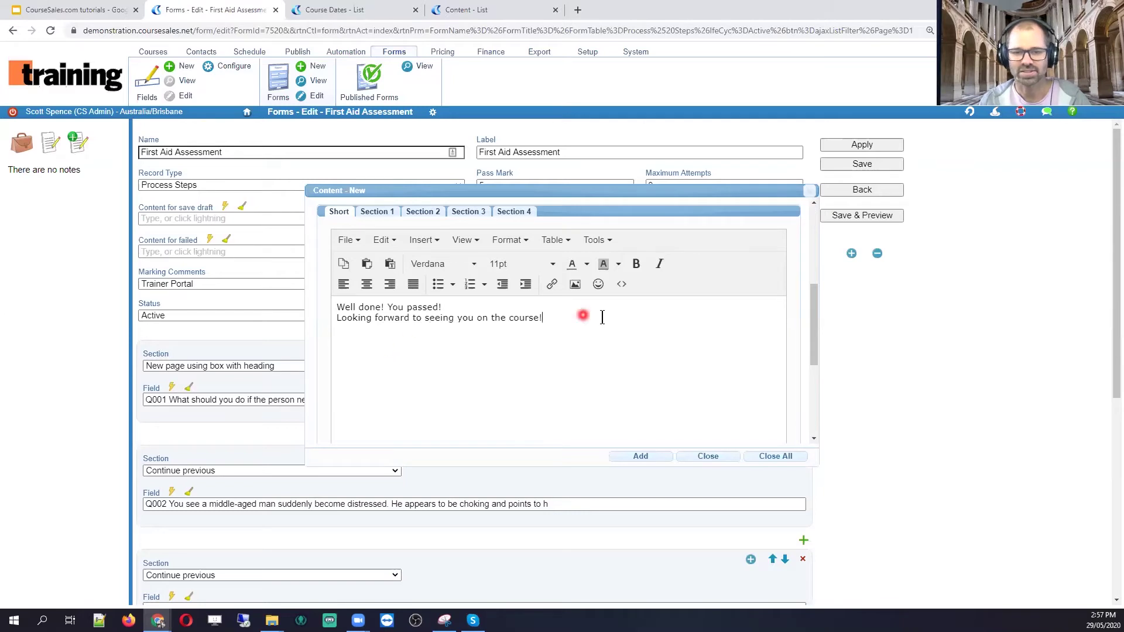
scroll(601, 316, "up", 4)
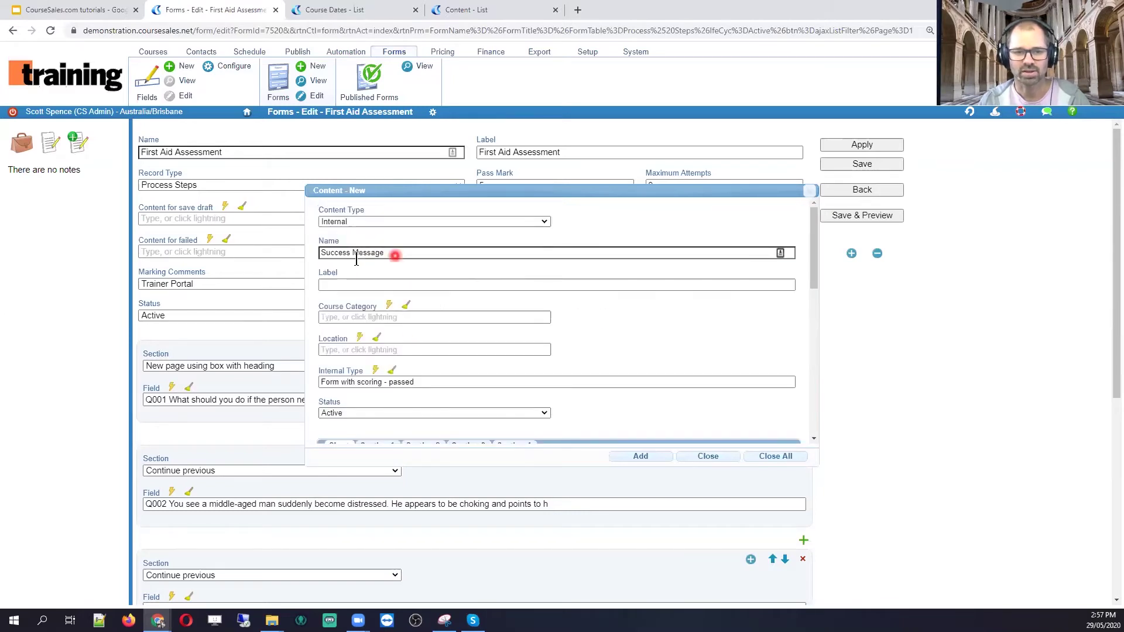
left_click_drag(389, 254, 301, 258)
key("ctrl+c")
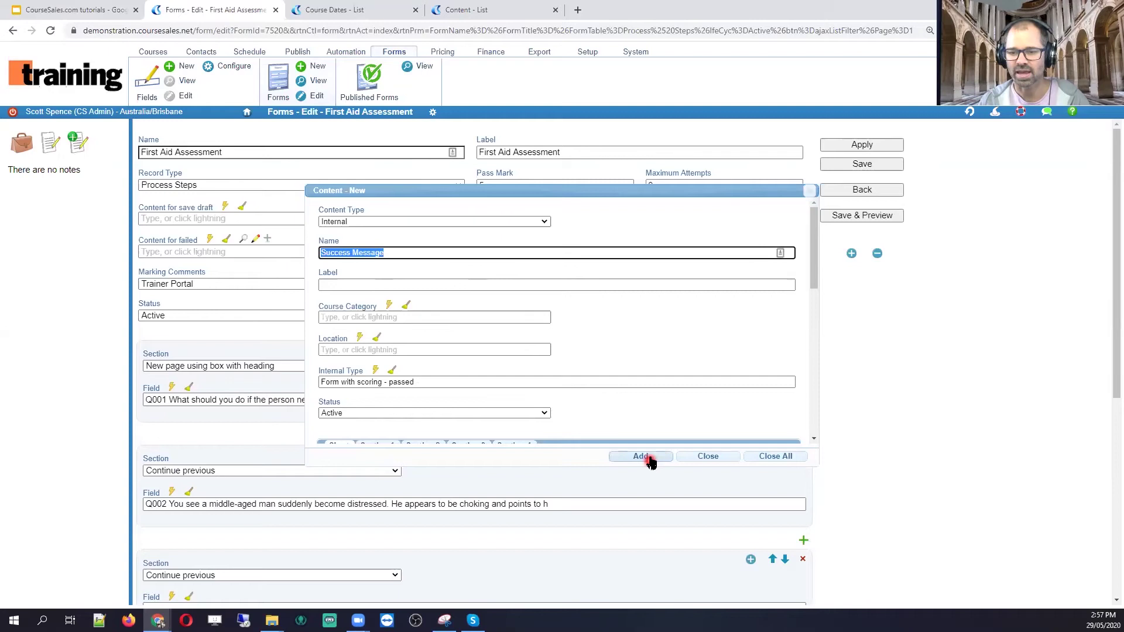
Step: Save Success Message, choose it for 'Content for passed', then save and publish the form
left_click(647, 457)
left_click(515, 256)
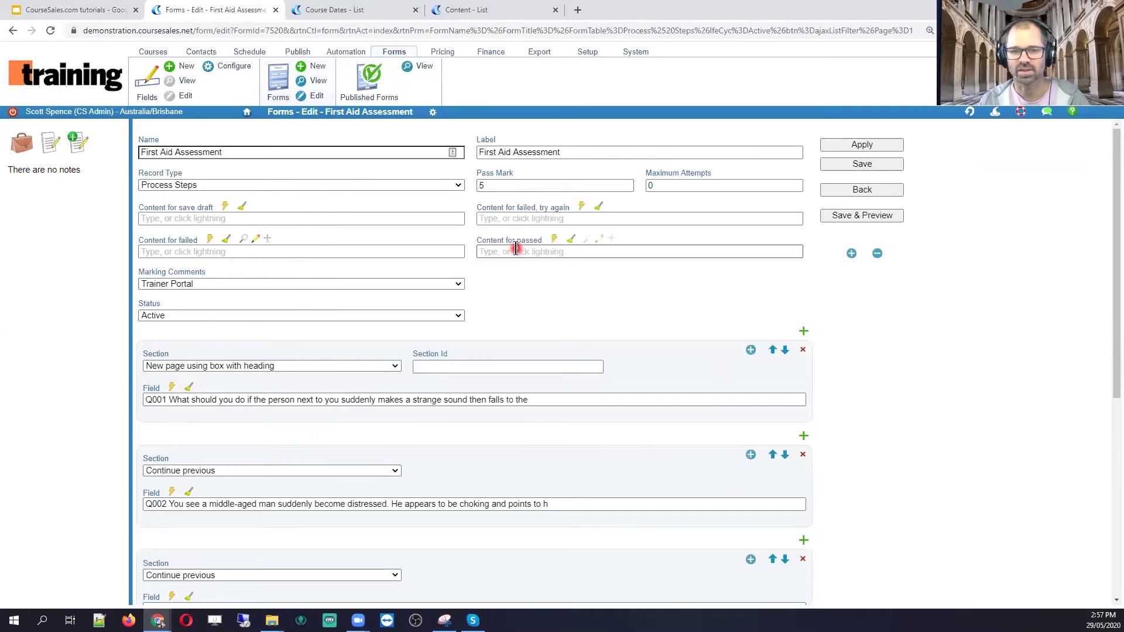
key("ctrl+v")
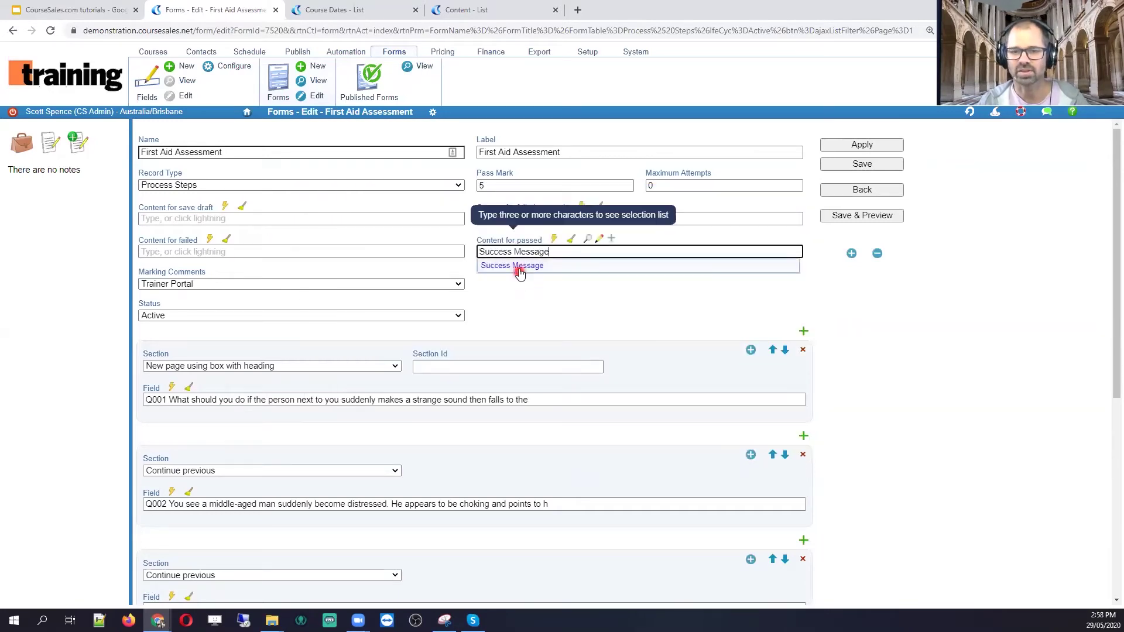
left_click(513, 265)
left_click(872, 217)
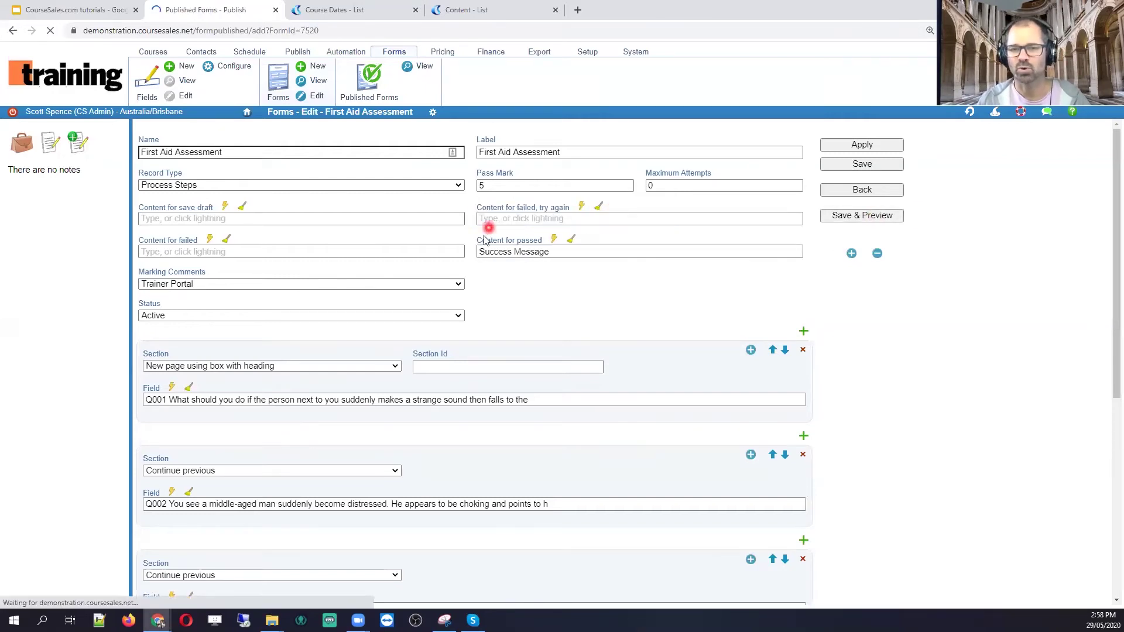
left_click(870, 165)
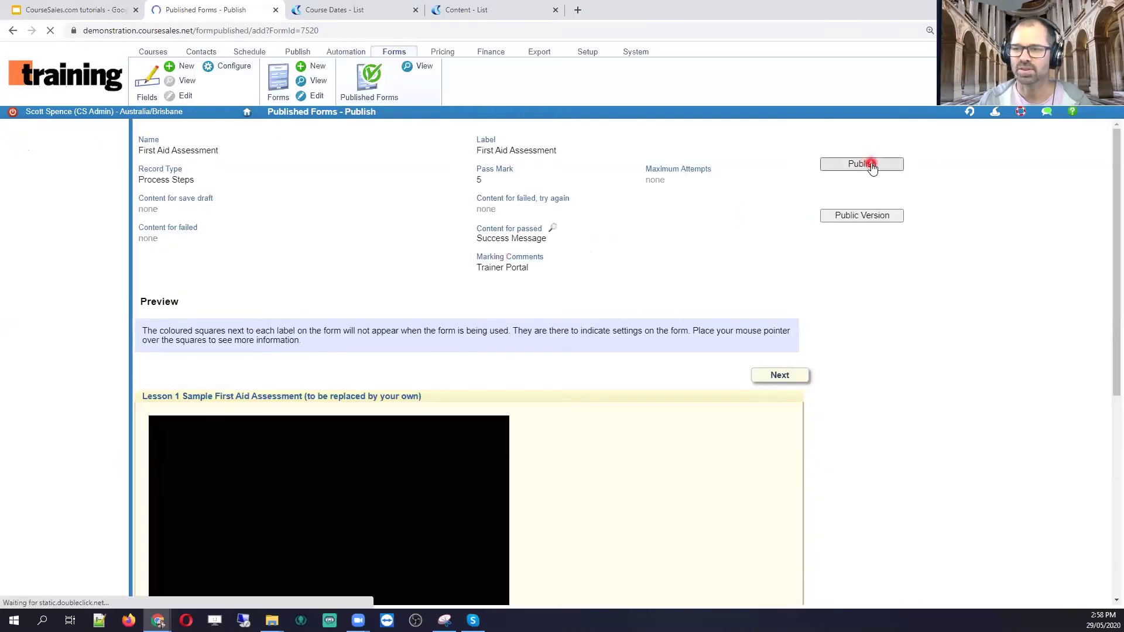